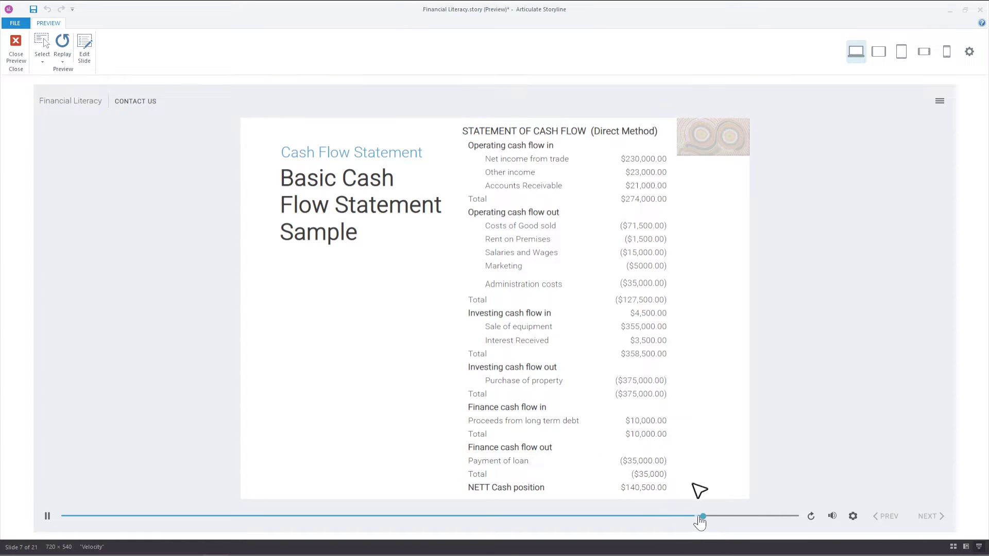
# - Jump back in the preview of the Basic Cash Flow Statement Sample slide to replay its cursor animation
pyautogui.click(447, 516)
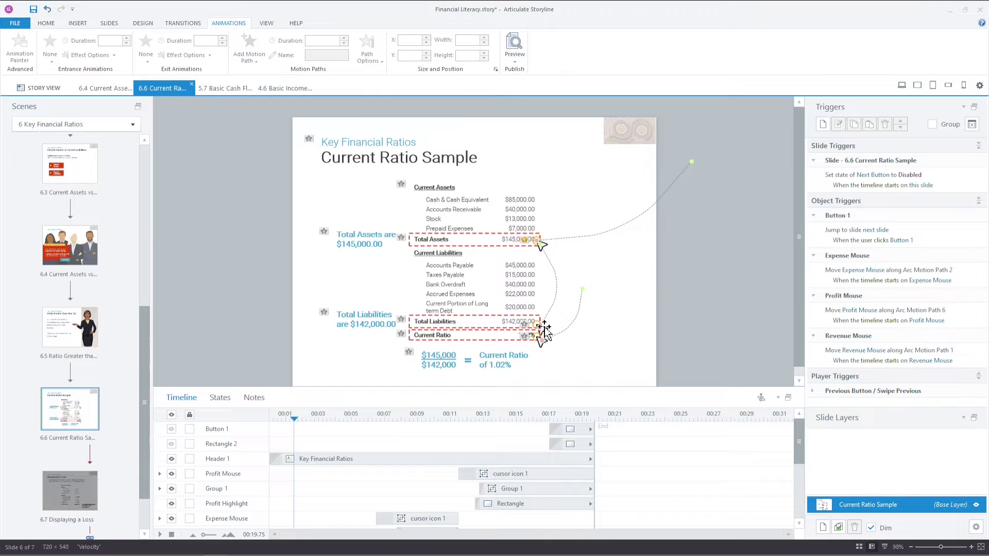
# - Expand the Profit Mouse group on slide 6.6's timeline and select the cursor icon beside the Total Assets row
pyautogui.click(79, 26)
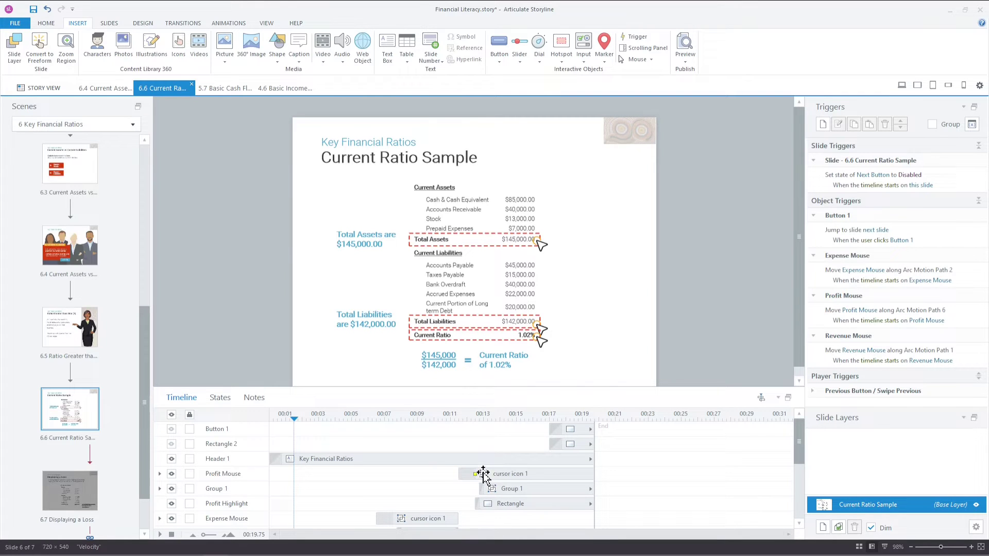
pyautogui.click(159, 474)
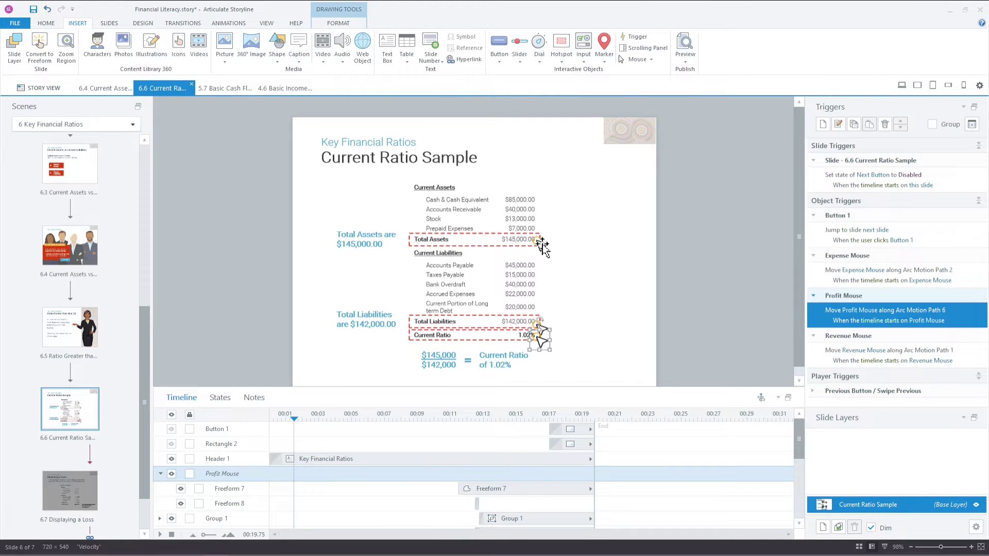
pyautogui.click(543, 247)
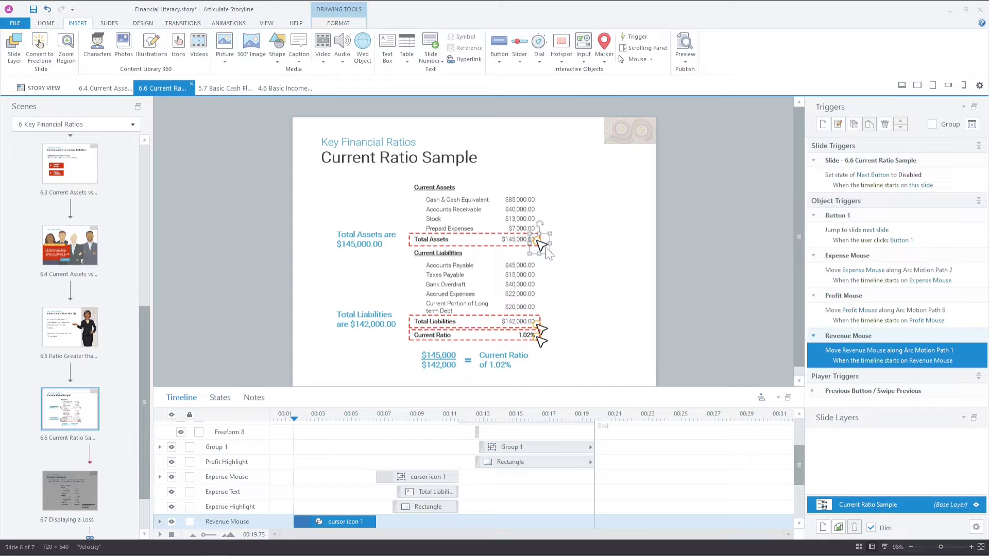
pyautogui.click(541, 244)
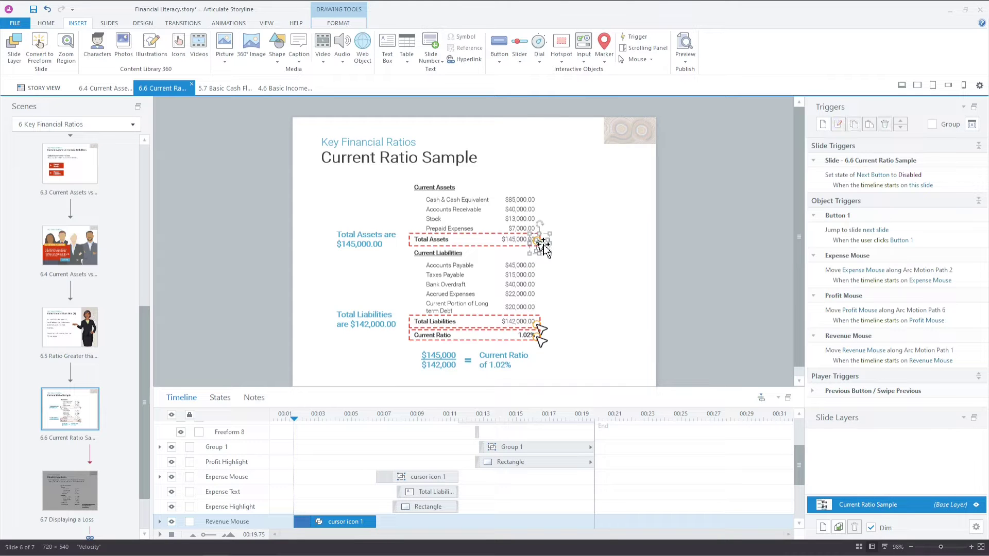
pyautogui.scroll(-1, 276, 448)
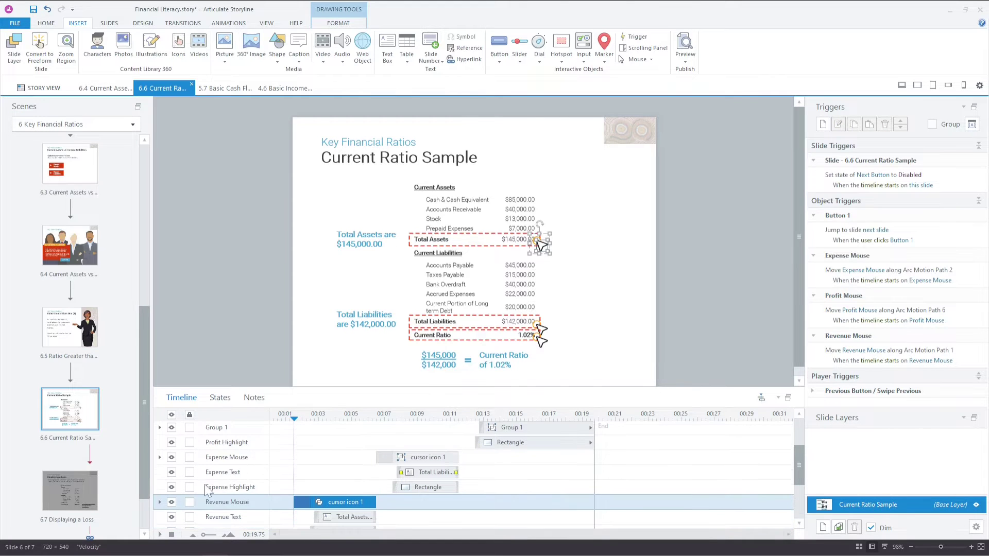
# - Expand the Revenue Mouse group and shorten Freeform 2 on the timeline so it ends at about 3 seconds
pyautogui.click(159, 502)
pyautogui.scroll(-1, 350, 475)
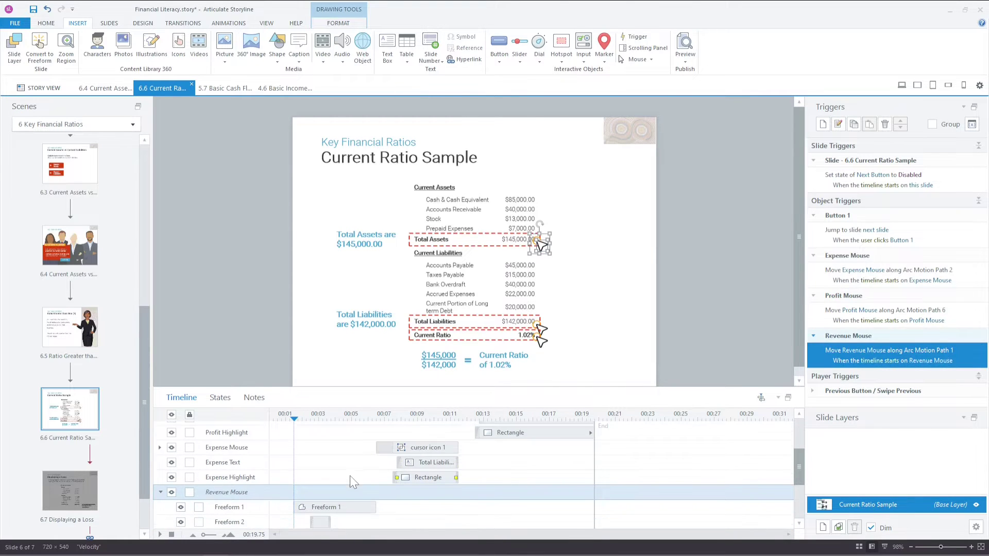
pyautogui.click(319, 507)
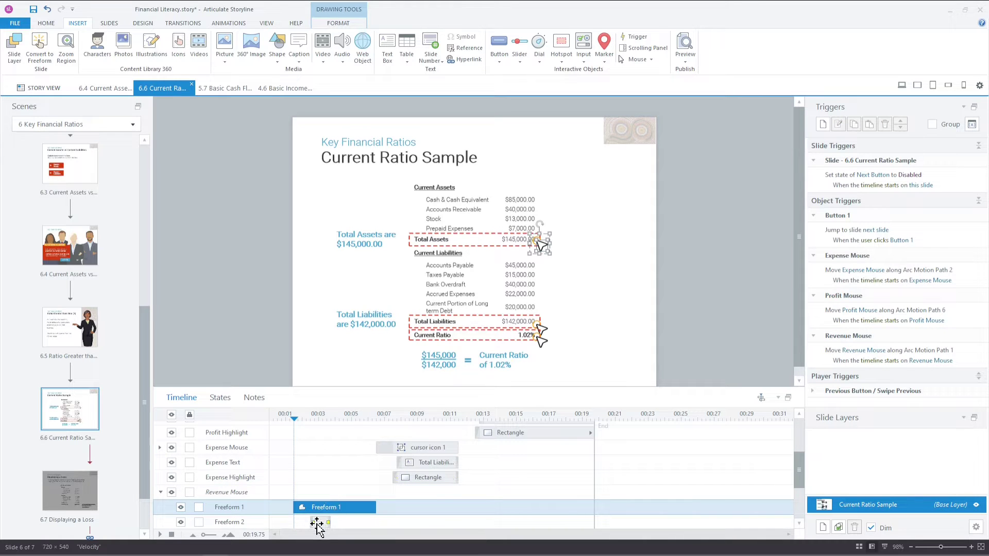
pyautogui.scroll(-1, 352, 486)
pyautogui.scroll(-1, 353, 487)
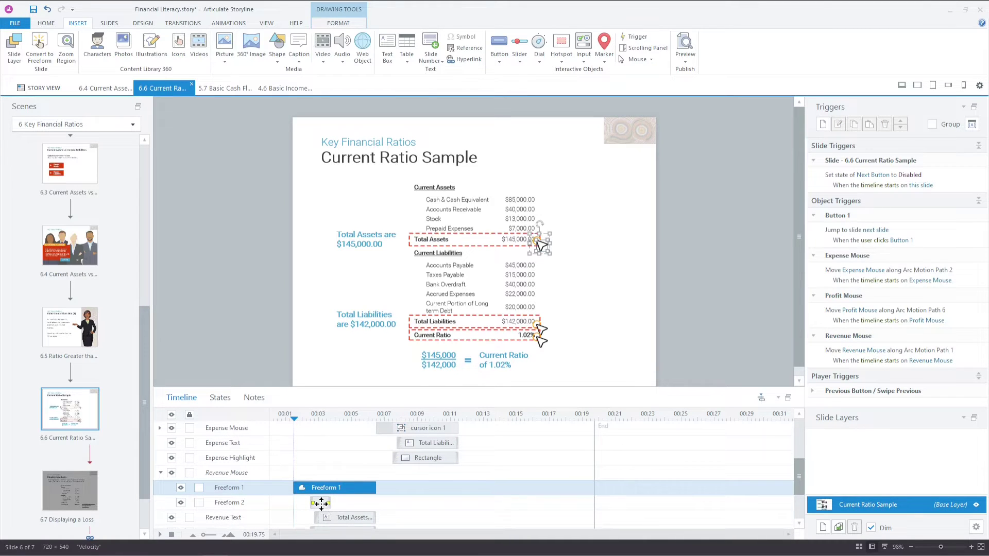
pyautogui.click(321, 503)
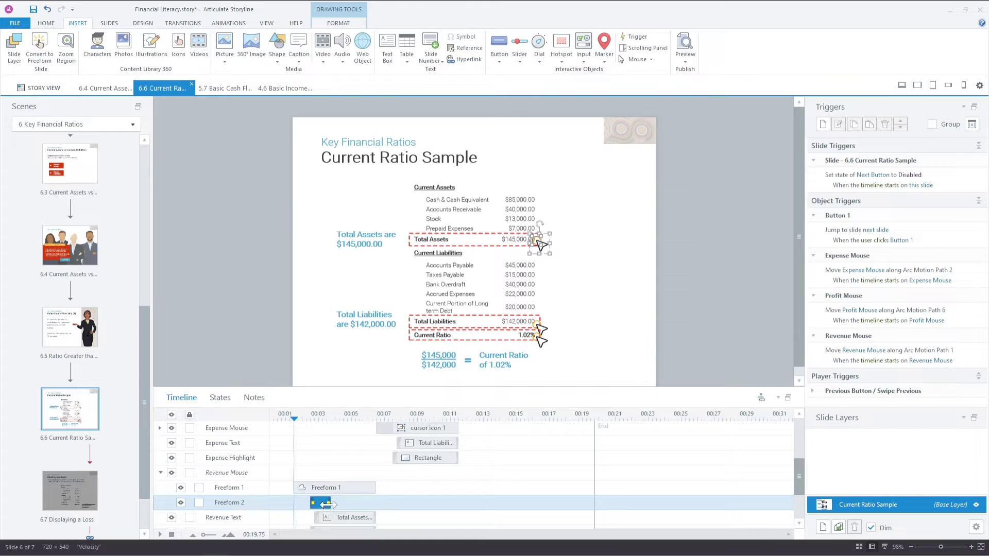
pyautogui.moveTo(330, 503); pyautogui.dragTo(315, 503)
# - Examine the Expense Mouse group's freeform layers and the timing of Expense Text and Expense Highlight, and collapse the Expense and Revenue Mouse groups
pyautogui.scroll(2, 588, 273)
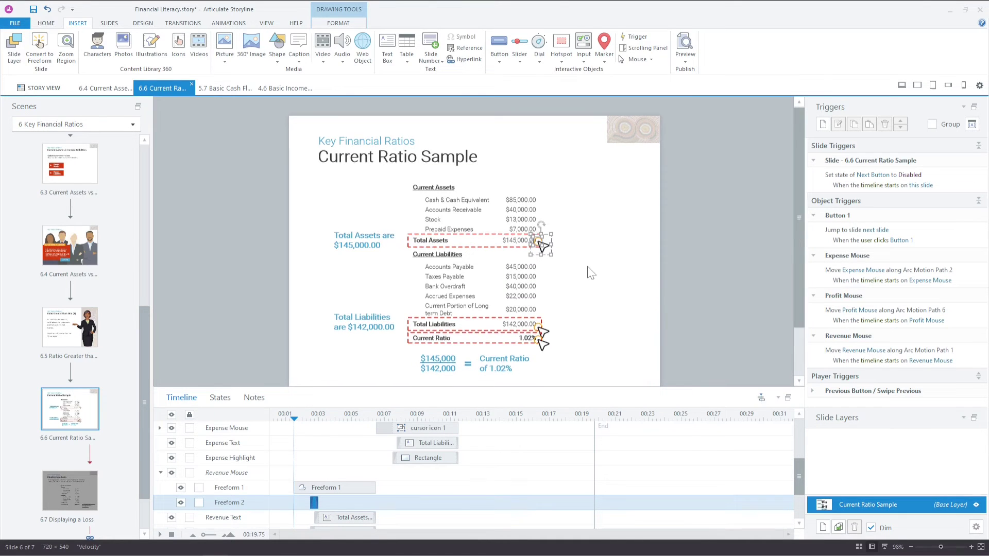
pyautogui.scroll(2, 591, 273)
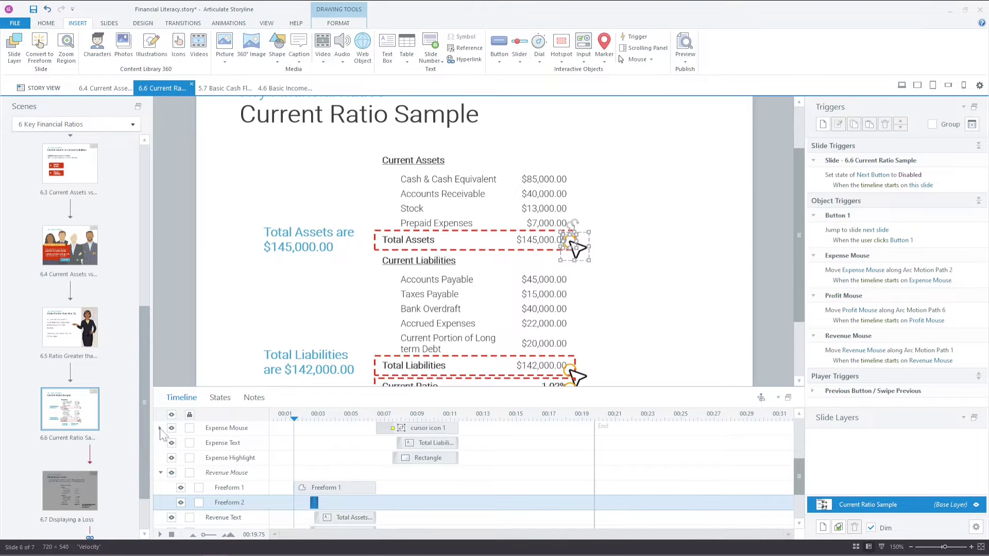
pyautogui.click(161, 428)
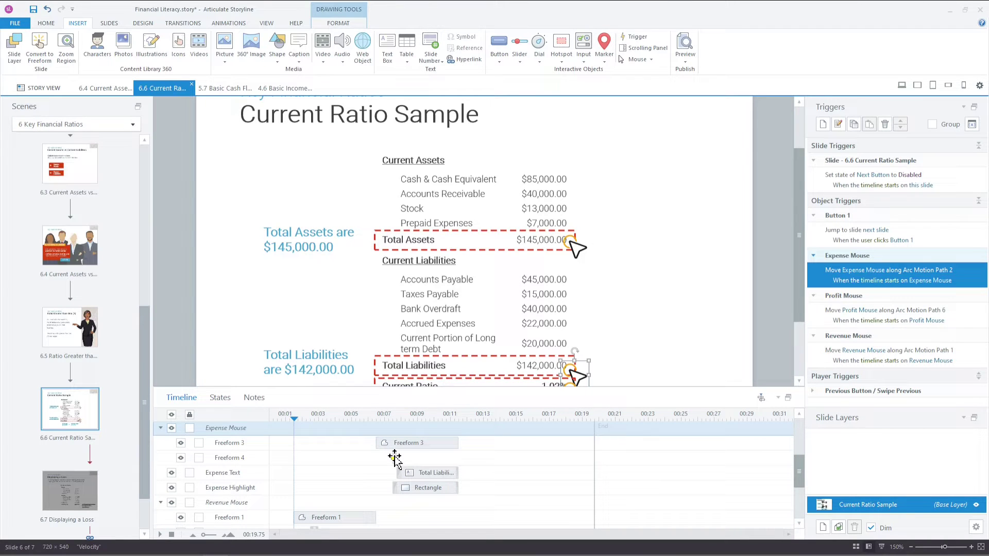
pyautogui.click(442, 473)
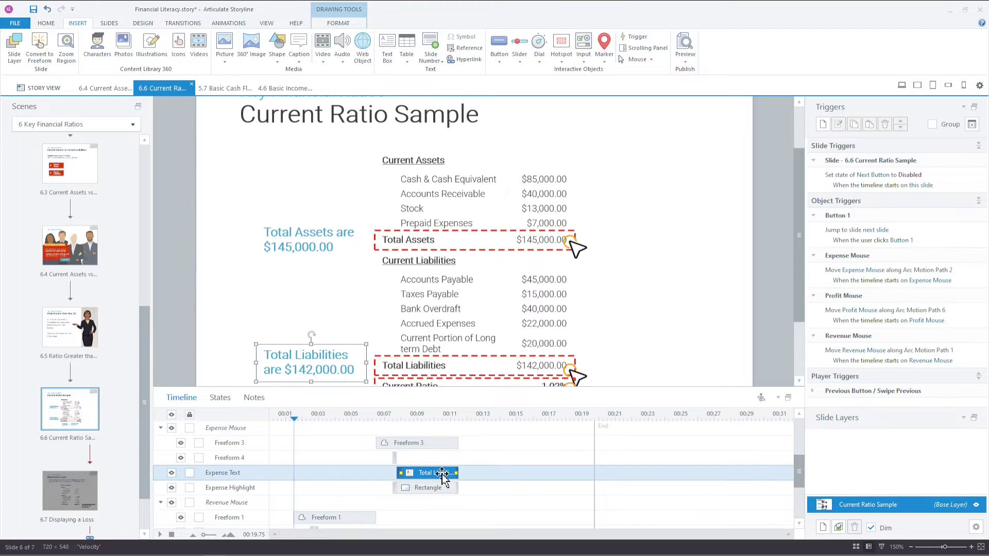
pyautogui.click(425, 487)
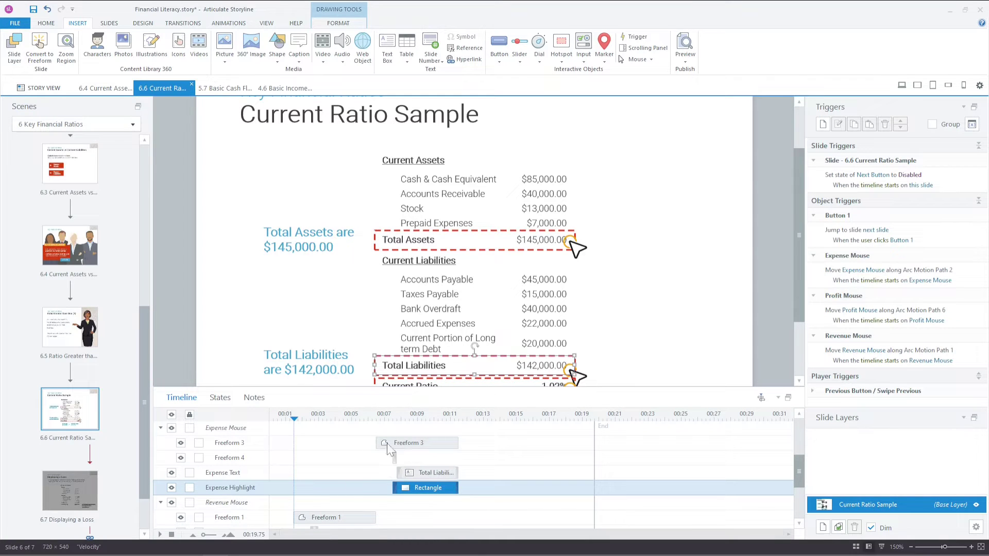
pyautogui.click(161, 429)
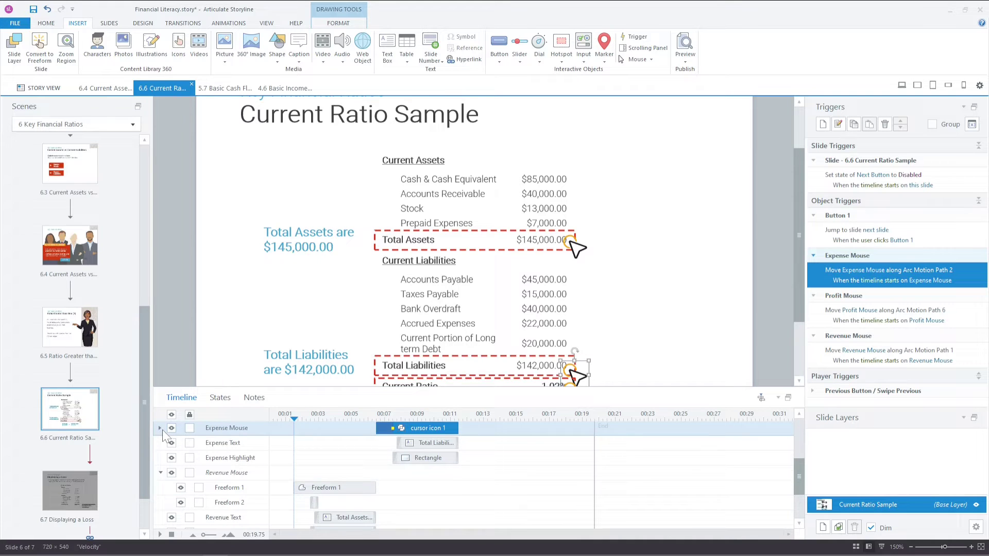
pyautogui.click(162, 472)
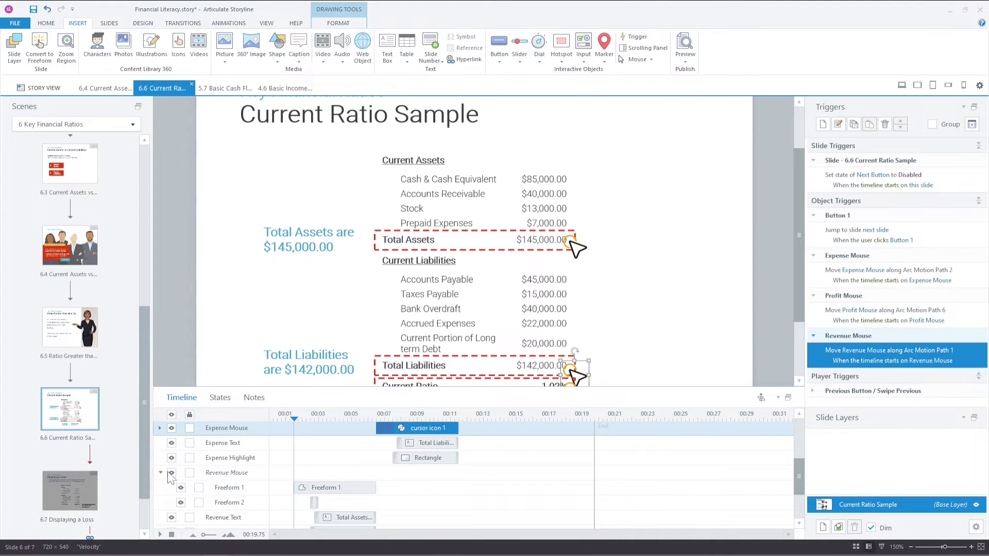
# - Show the slide's motion paths, examine the Profit Mouse's arc path, and collapse the Profit Mouse group on the timeline
pyautogui.click(228, 23)
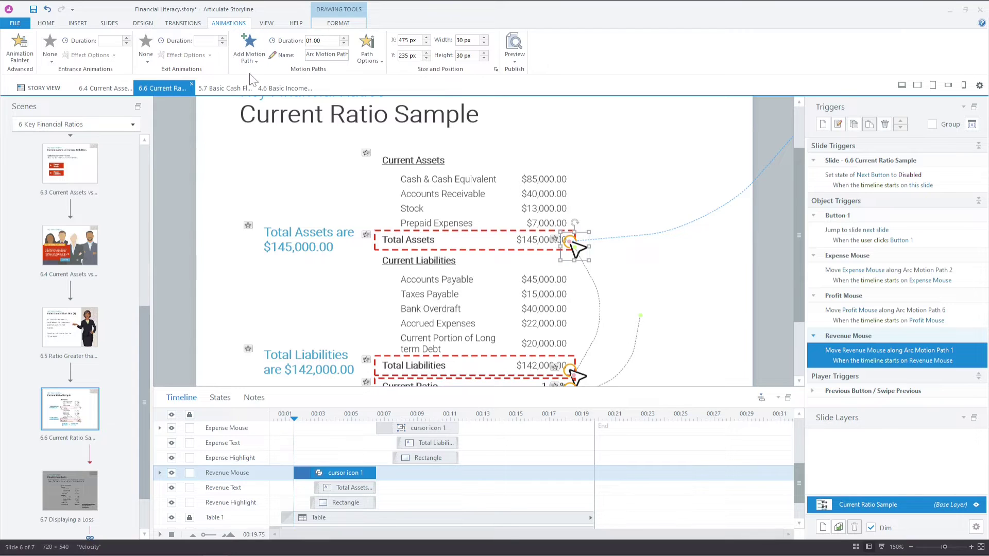
pyautogui.click(640, 329)
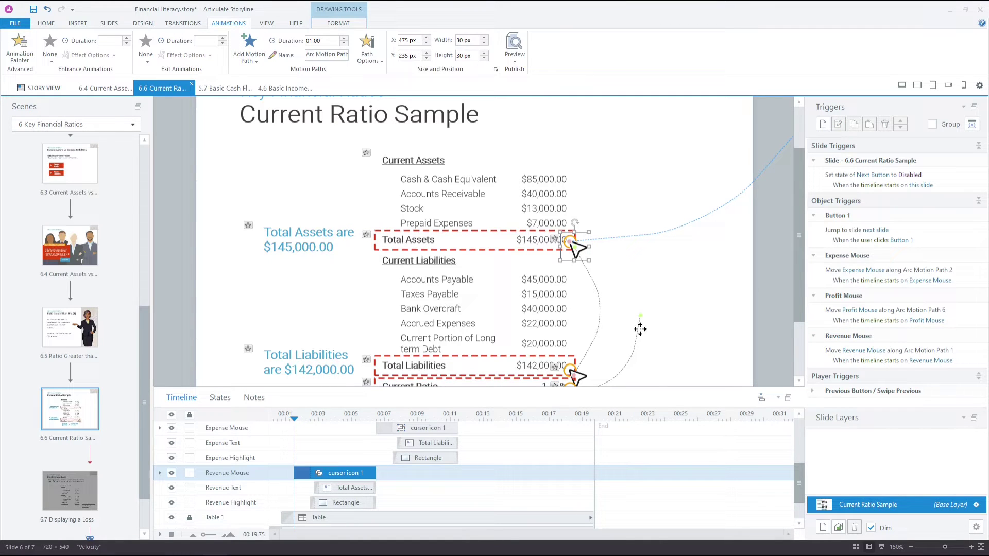
pyautogui.click(639, 327)
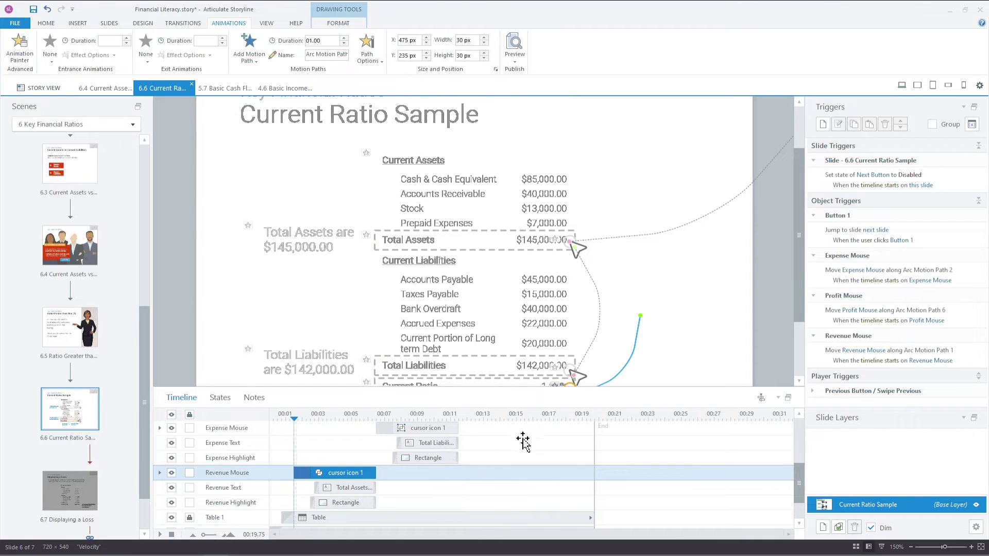
pyautogui.scroll(5, 522, 442)
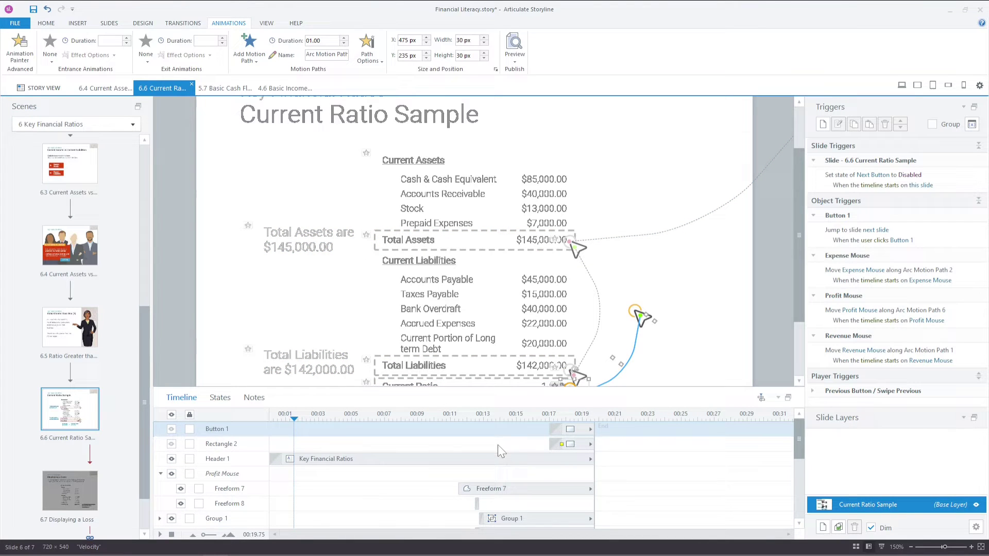
pyautogui.click(161, 473)
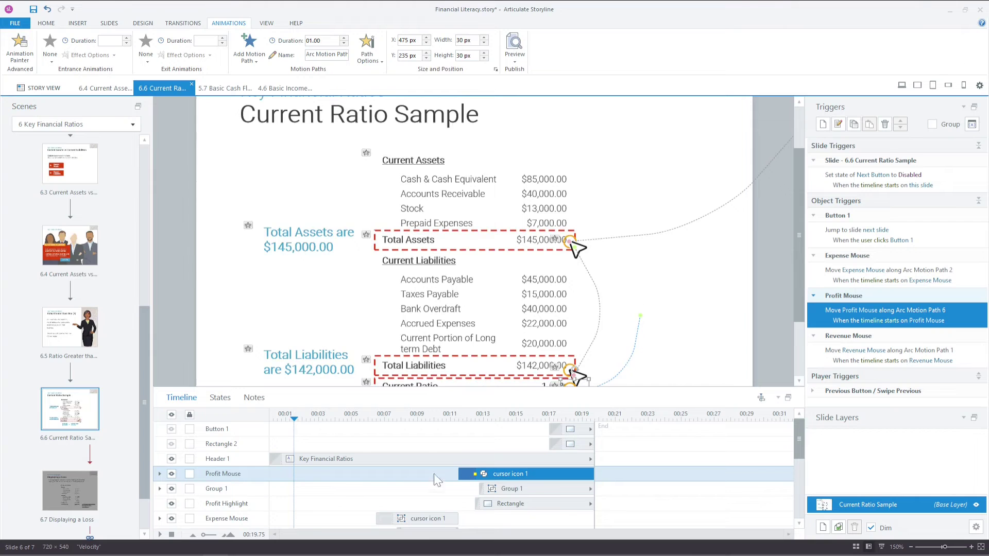
pyautogui.click(479, 473)
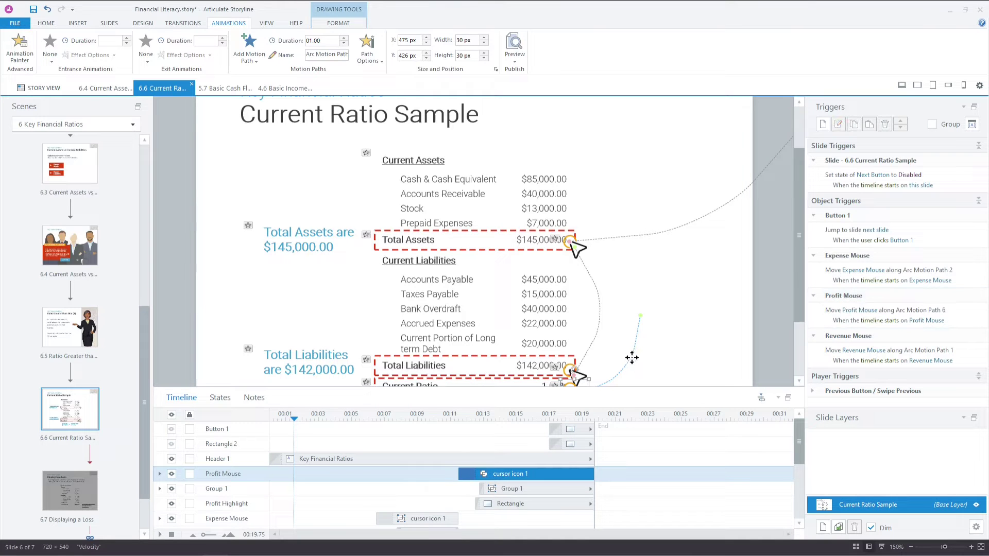
pyautogui.click(640, 320)
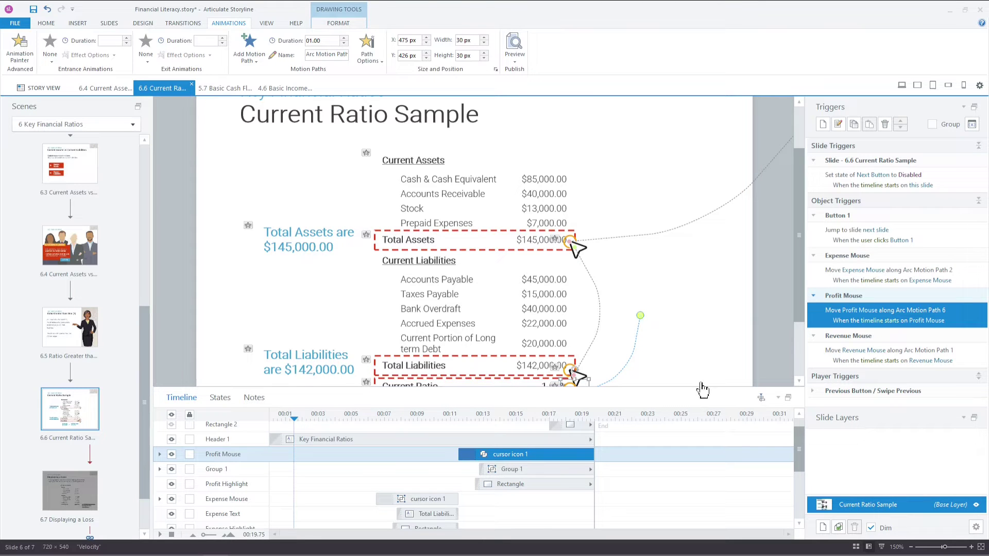
# - Hide the timeline and move the end point of the Profit Mouse's motion path to 490, 441, centred on its cursor icon
pyautogui.click(778, 397)
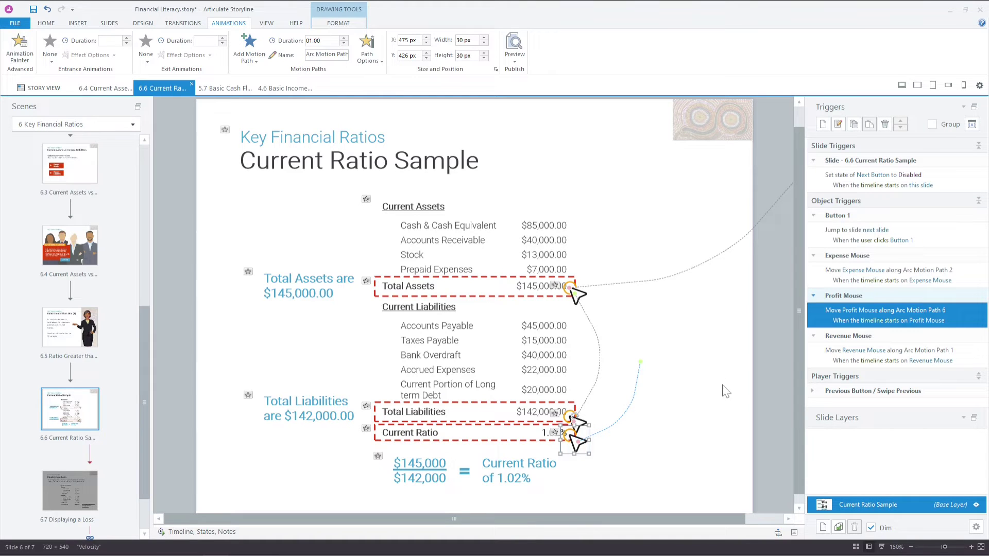
pyautogui.scroll(-2, 721, 308)
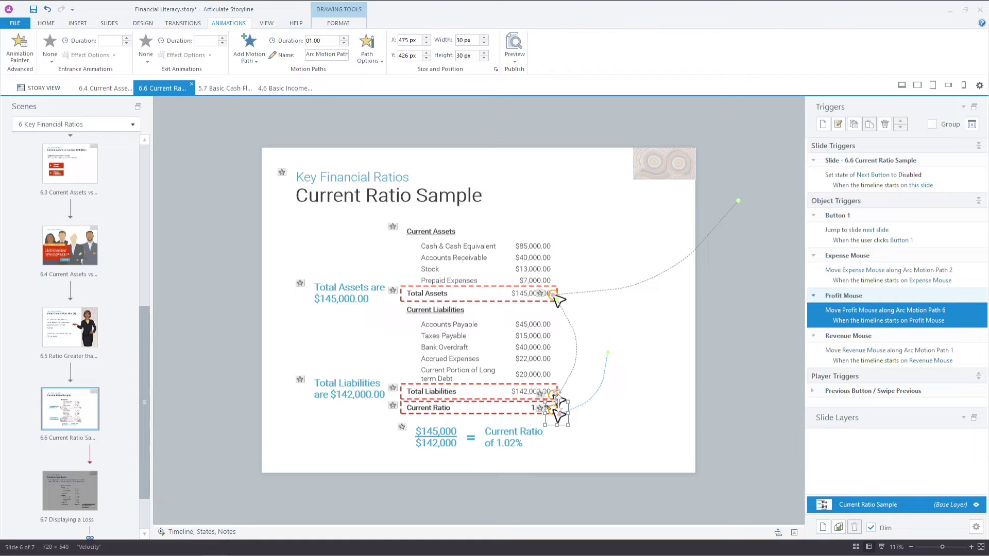
pyautogui.click(603, 369)
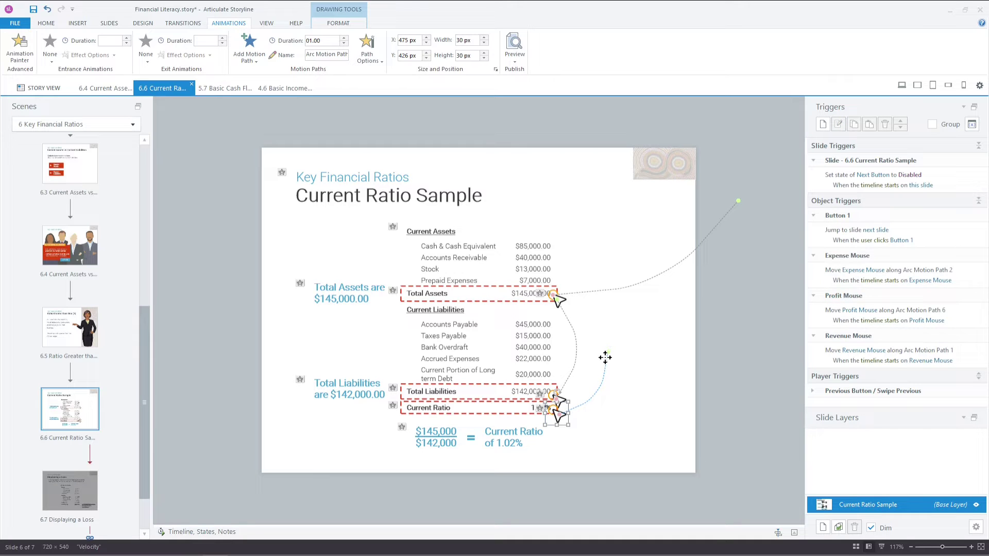
pyautogui.click(606, 359)
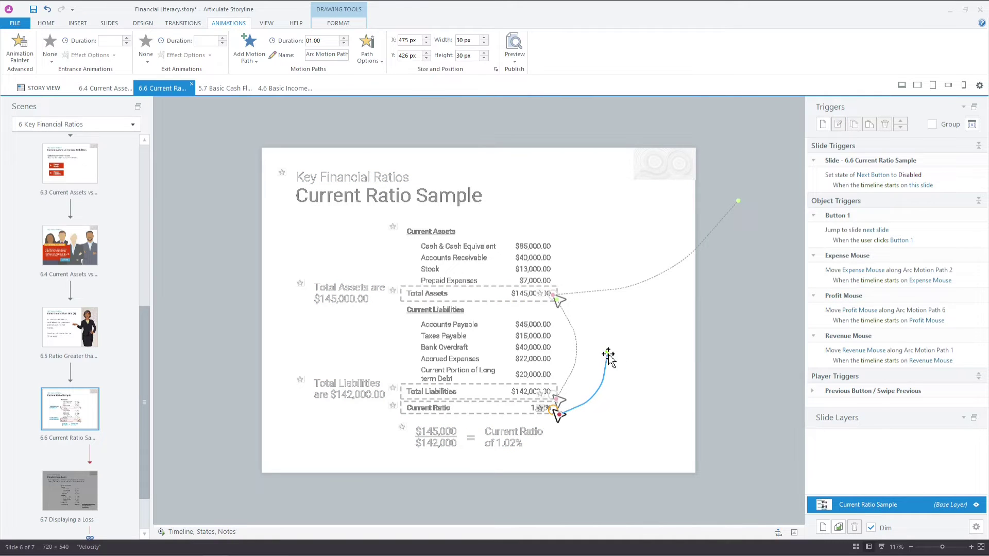
pyautogui.click(648, 400)
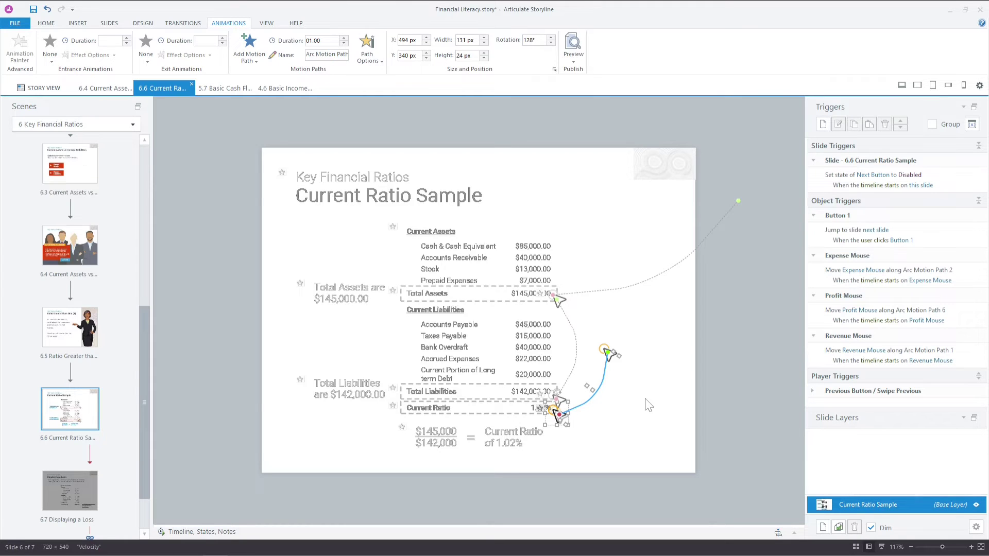
pyautogui.scroll(5, 648, 405)
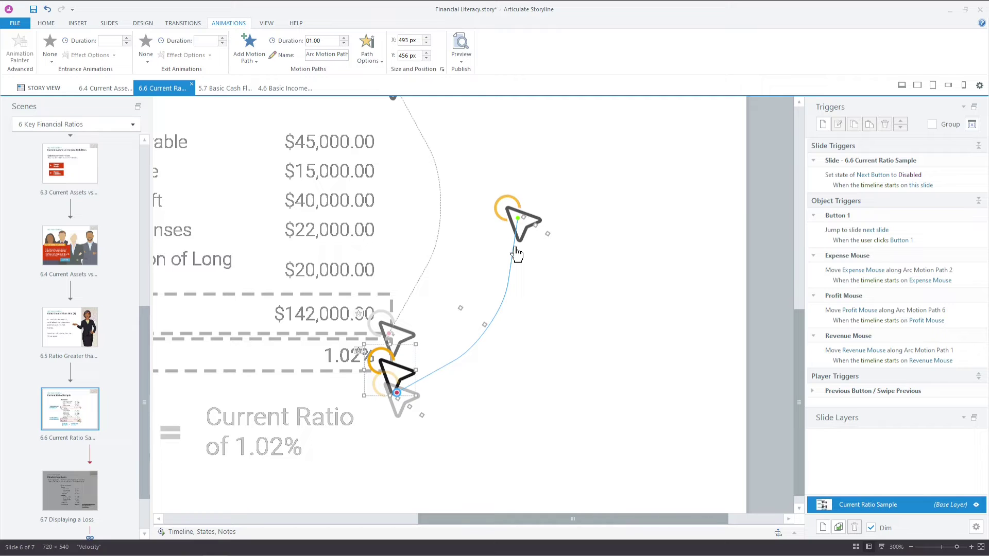
pyautogui.click(519, 212)
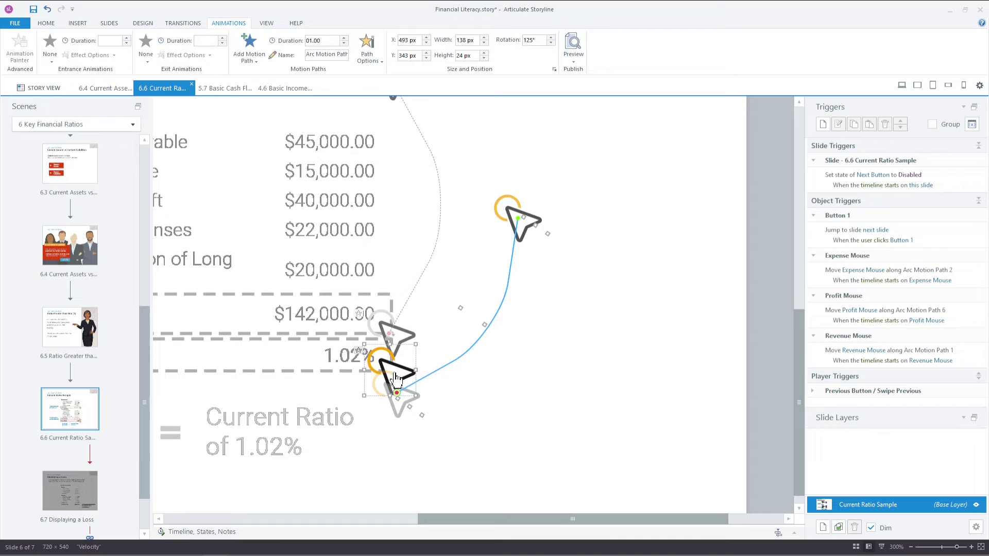
pyautogui.moveTo(396, 379); pyautogui.dragTo(394, 377)
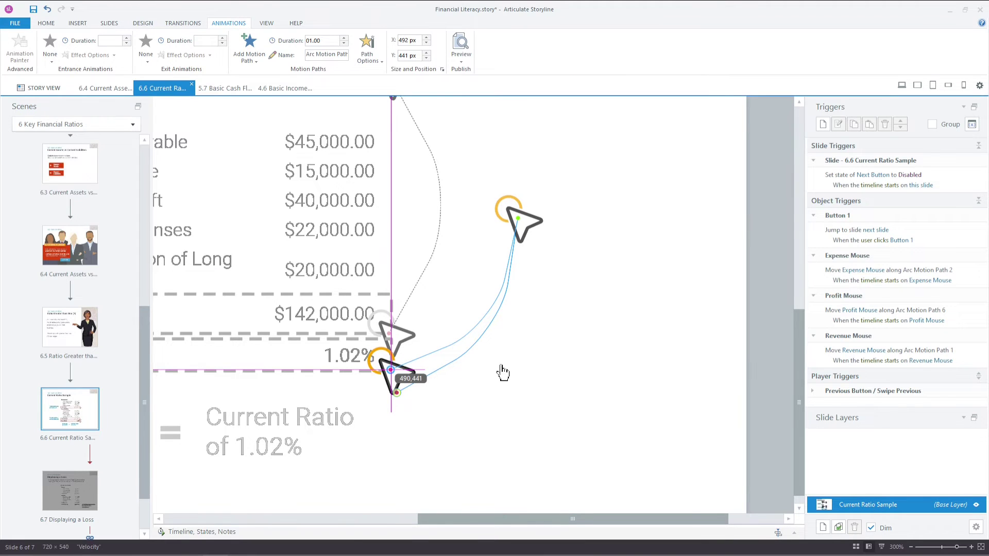
pyautogui.moveTo(503, 373); pyautogui.dragTo(505, 372)
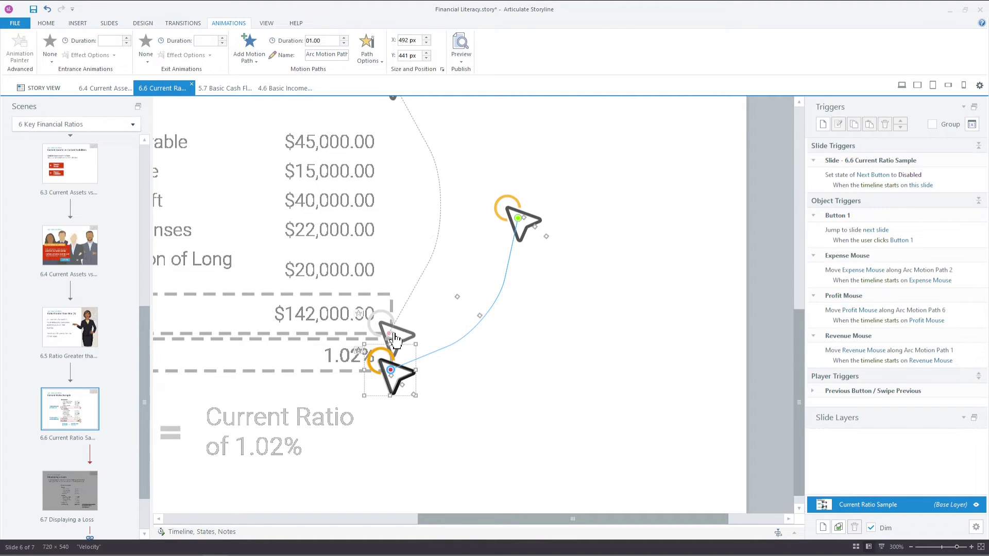
# - Move the start point of the Profit Mouse's motion path to 490, 417, over the cursor icon beside Total Liabilities
pyautogui.moveTo(395, 338); pyautogui.dragTo(395, 338)
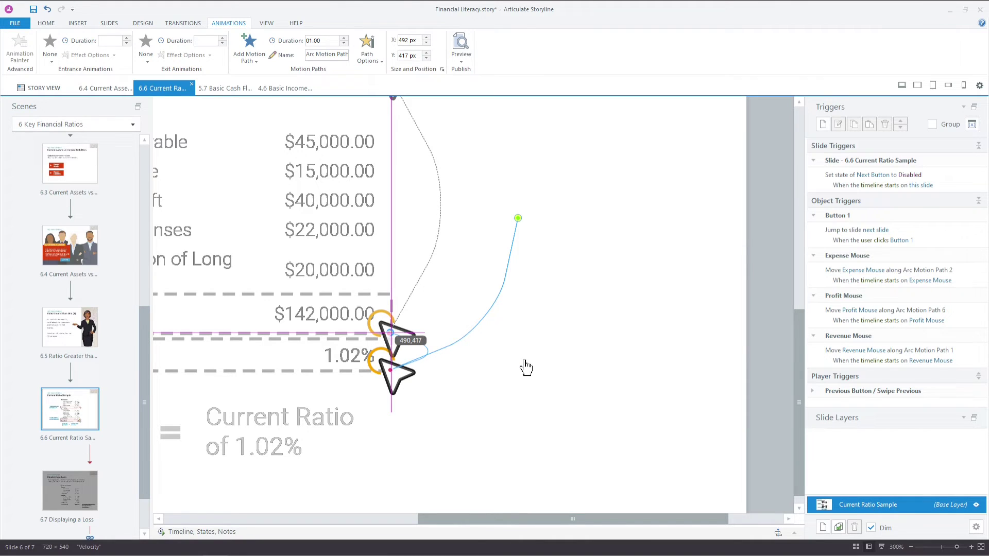
pyautogui.moveTo(525, 366); pyautogui.dragTo(528, 366)
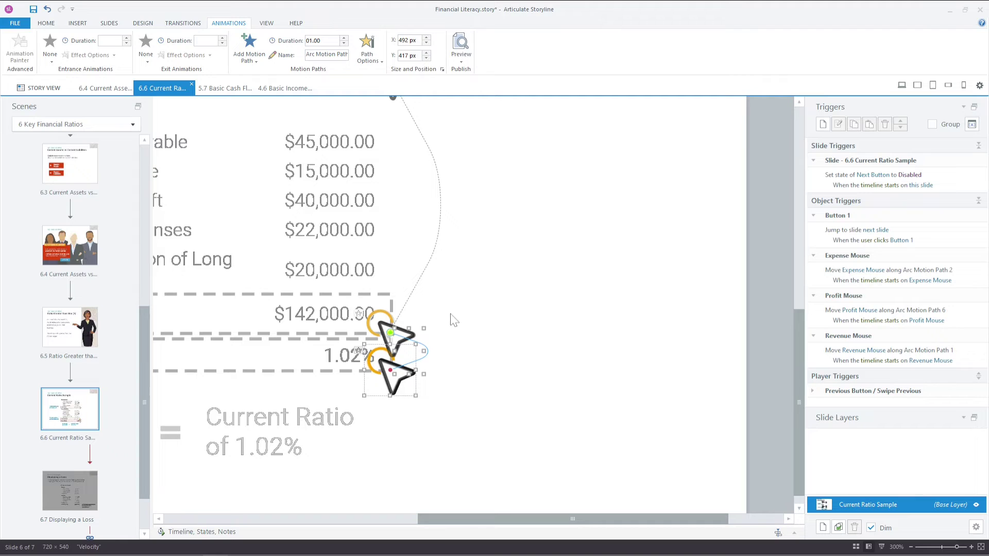
pyautogui.click(422, 351)
pyautogui.moveTo(423, 352); pyautogui.dragTo(423, 352)
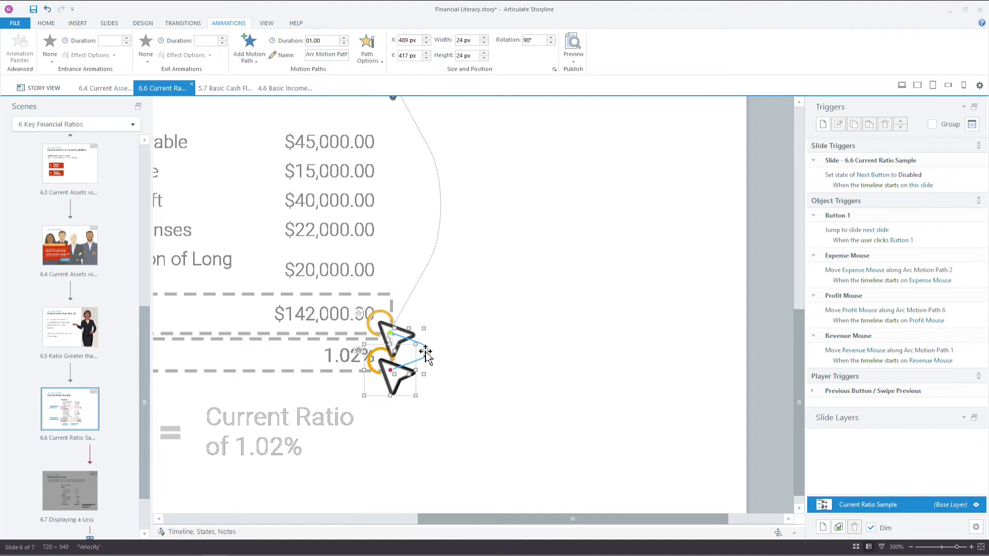
pyautogui.moveTo(402, 348); pyautogui.dragTo(422, 348)
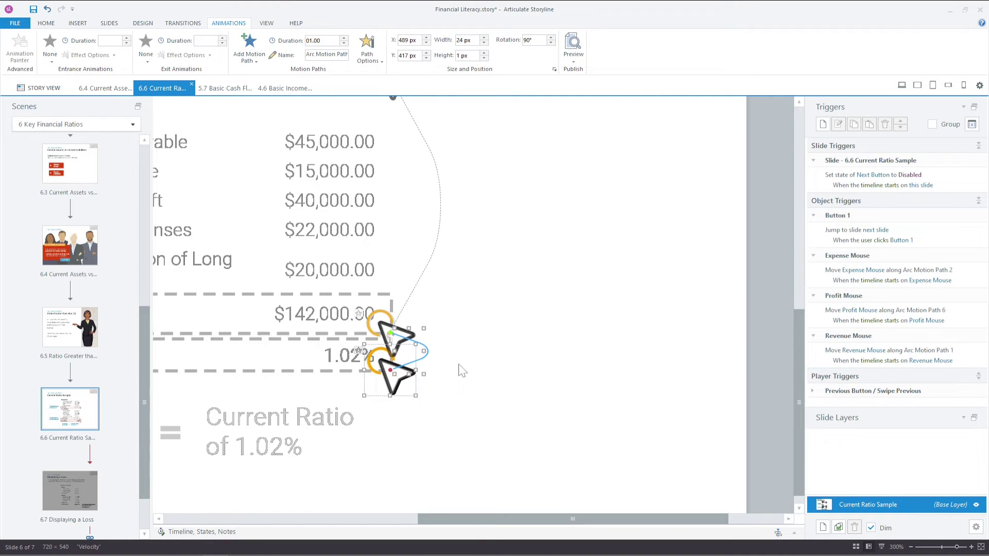
pyautogui.hotkey('ctrl', 'z')
# - Flatten the Profit Mouse's arc motion path to a nearly straight line 1 px high, and preview the slide
pyautogui.moveTo(395, 351); pyautogui.dragTo(553, 387)
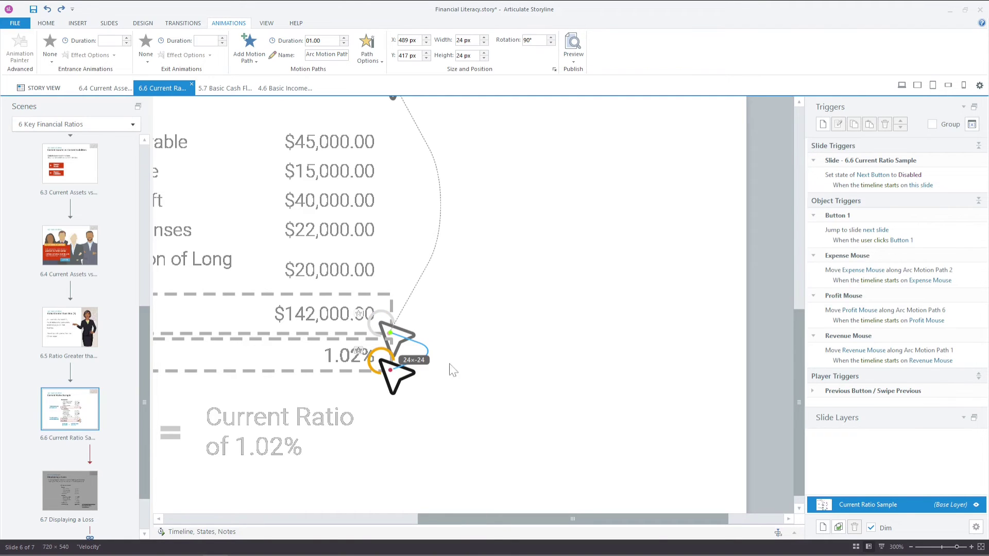
pyautogui.click(379, 386)
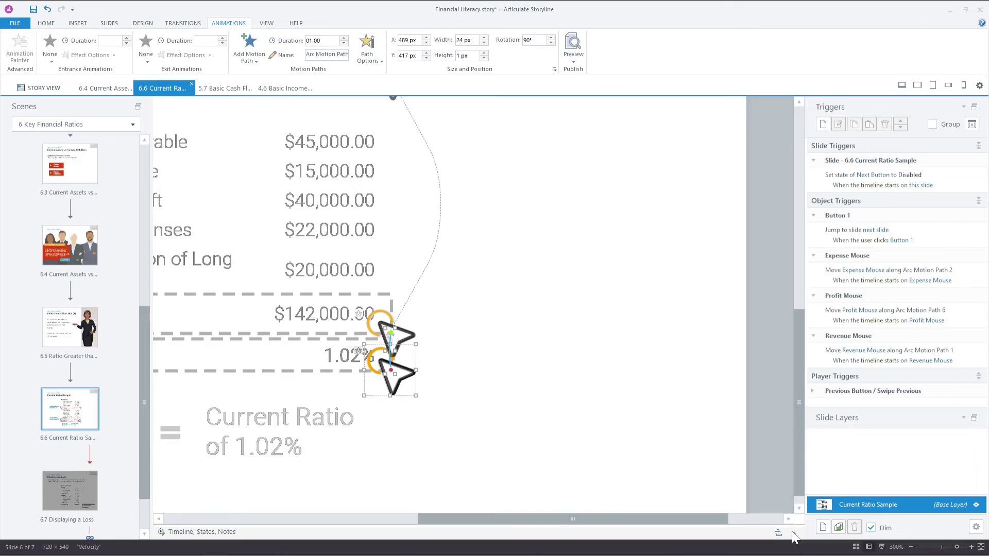
pyautogui.hotkey('ctrl', 'F12')
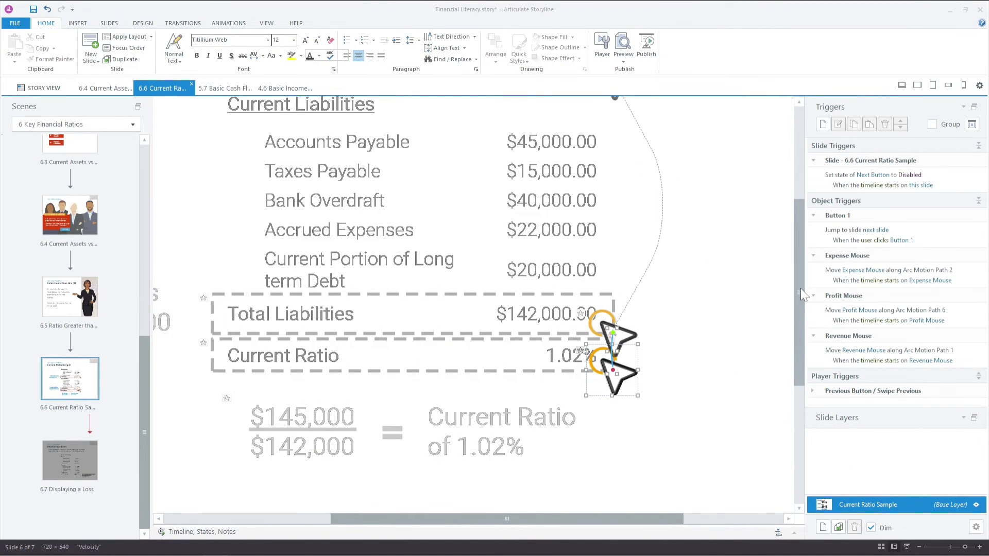
# - Move the end point of the Revenue Mouse's motion path to 492, 252, centred on the cursor icon beside Total Assets
pyautogui.moveTo(800, 288); pyautogui.dragTo(798, 173)
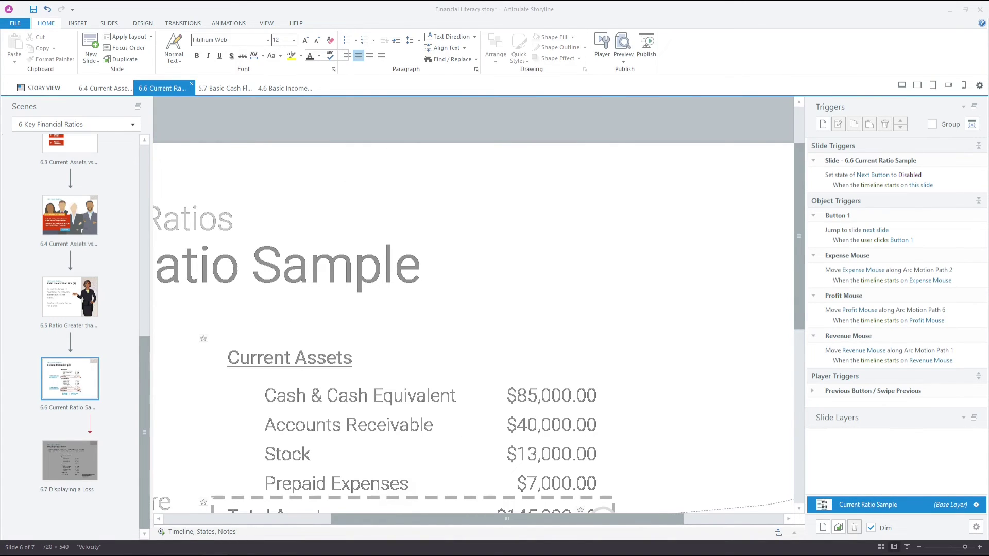
pyautogui.click(605, 441)
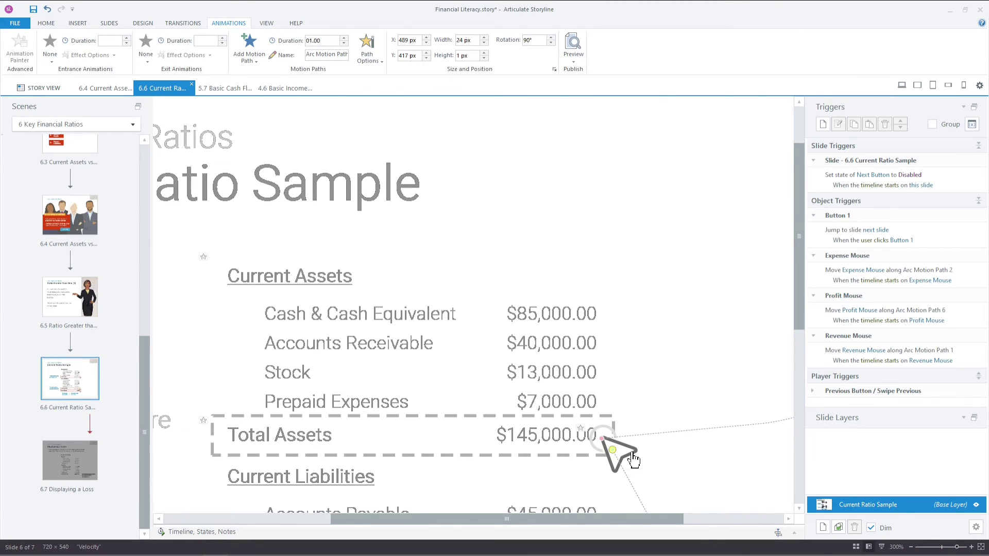
pyautogui.click(603, 444)
pyautogui.click(652, 435)
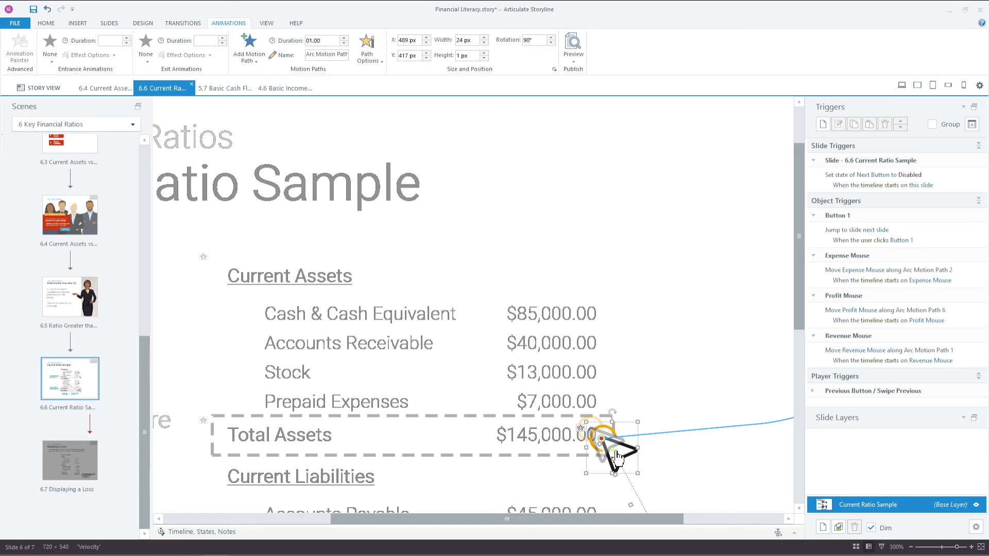
pyautogui.moveTo(617, 455); pyautogui.dragTo(696, 485)
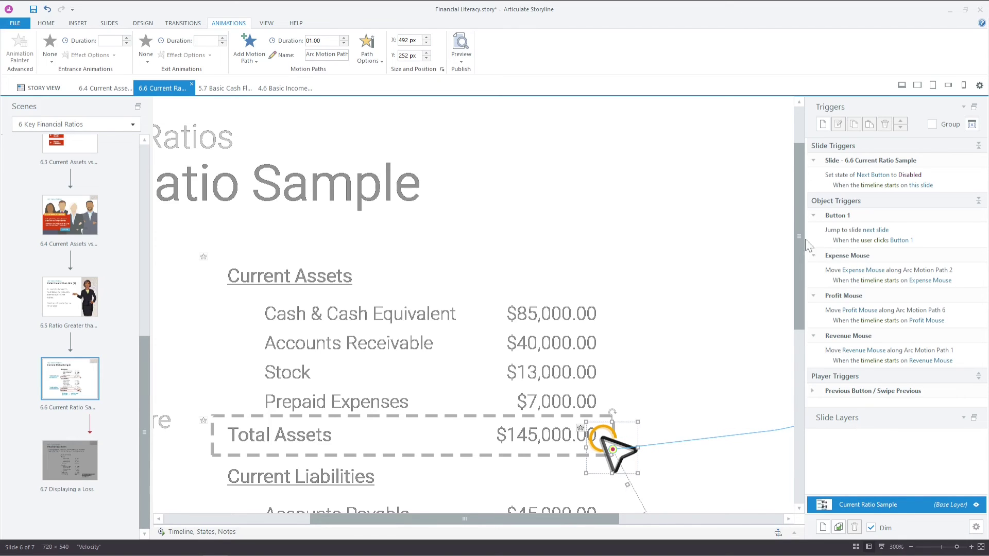
# - Check the cursor motion paths between Total Assets and Current Ratio, and preview the slide in the desktop view
pyautogui.scroll(-3, 800, 240)
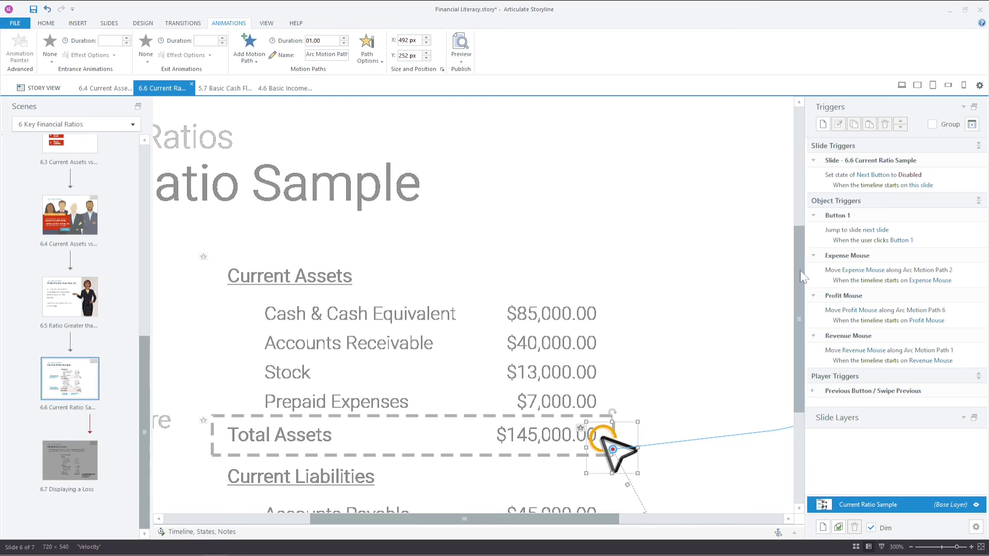
pyautogui.scroll(-3, 794, 317)
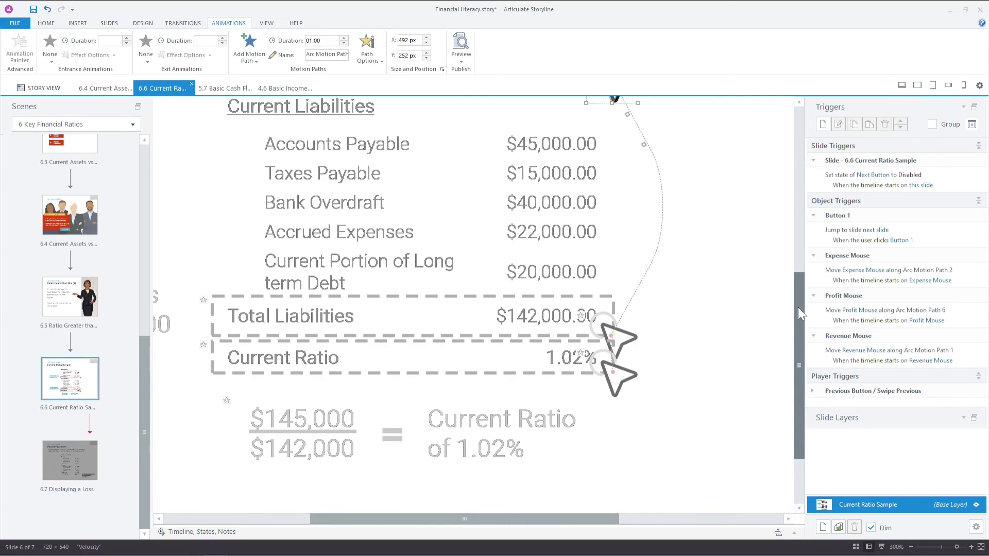
pyautogui.scroll(1, 661, 178)
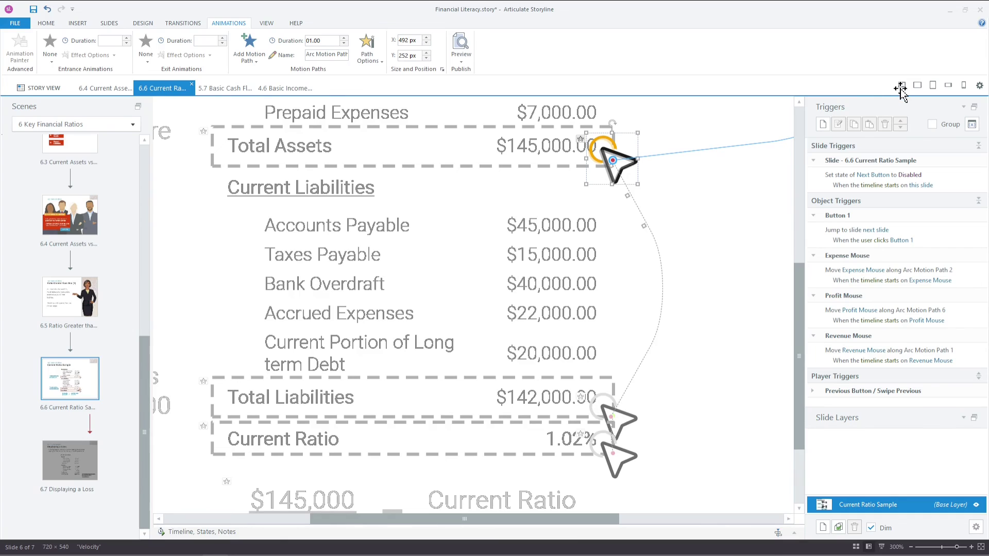
pyautogui.scroll(1, 907, 93)
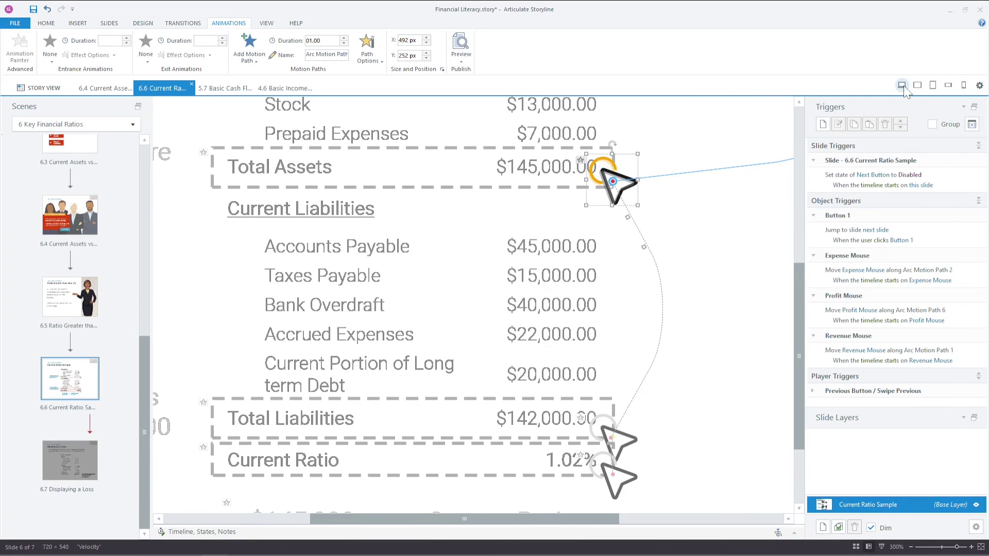
pyautogui.click(899, 91)
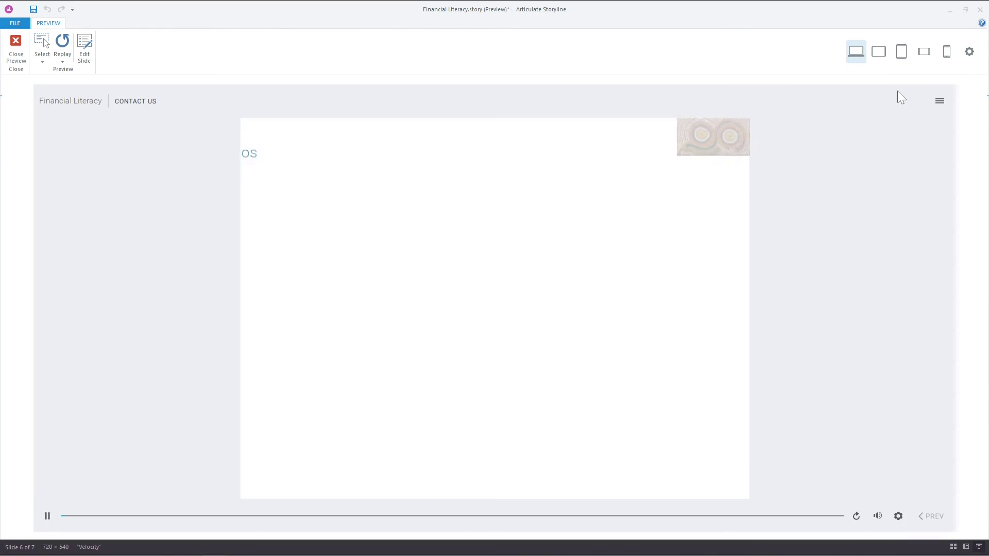